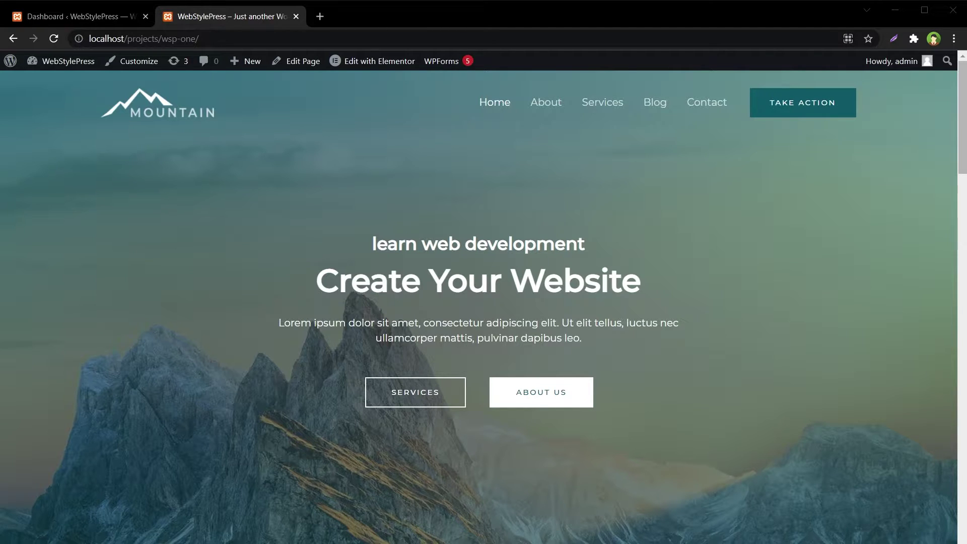
- Review the header's Mountain logo and retina logo settings in the Customizer
click(44, 18)
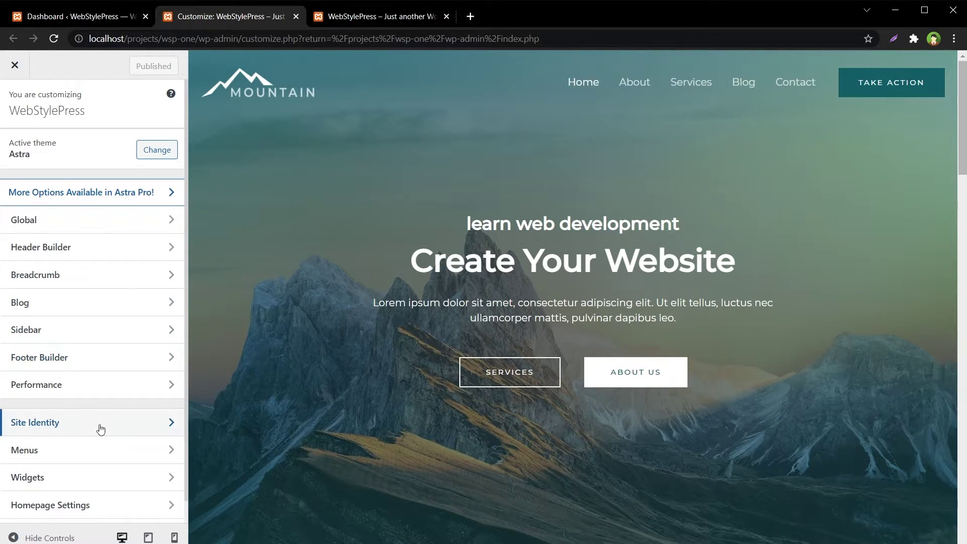
scroll(106, 469, down, 1)
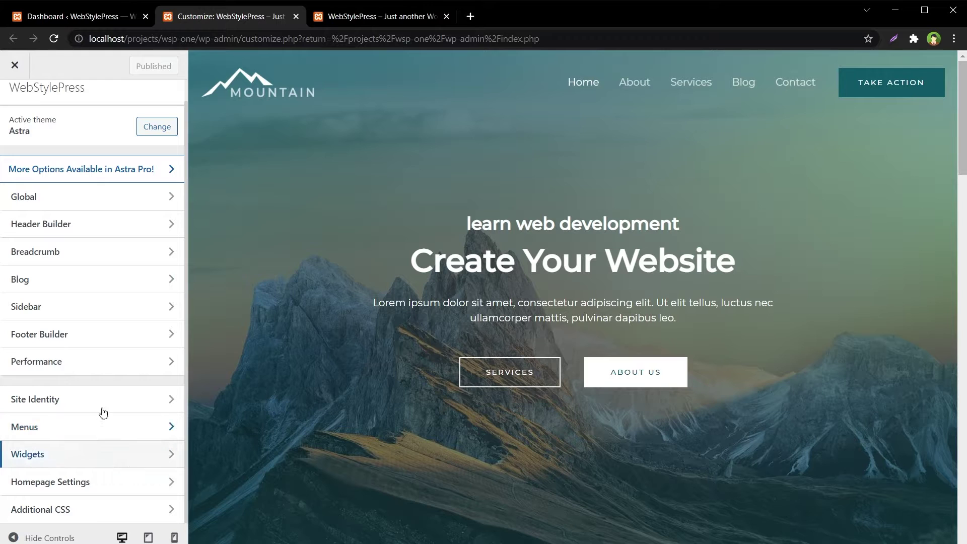
scroll(96, 419, up, 1)
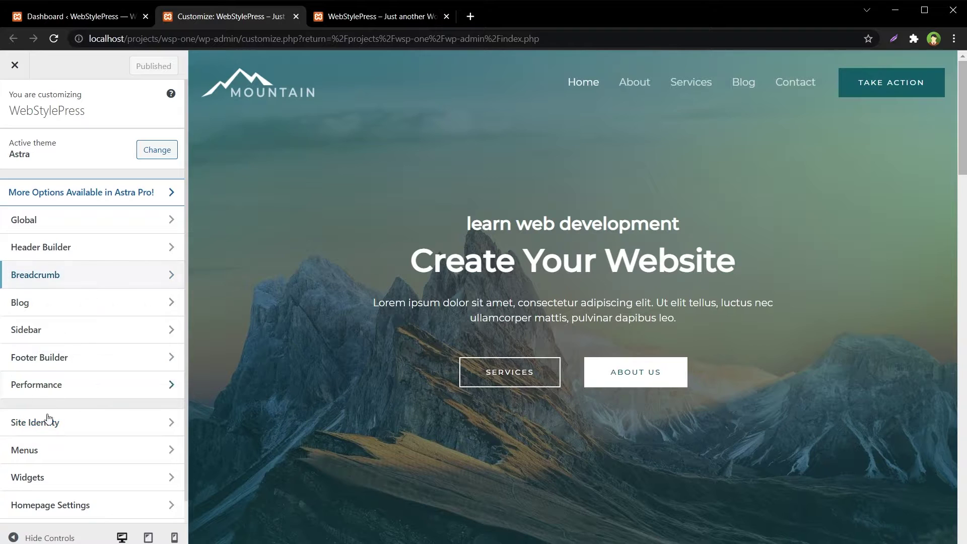
click(45, 325)
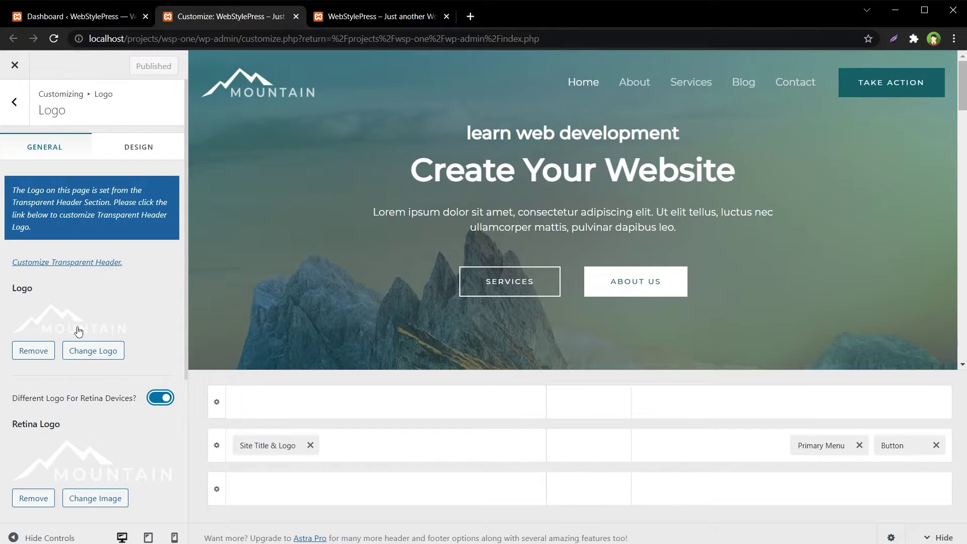
- Search 'customizer import export' in Add New Plugins and install and activate Customizer Export/Import
click(83, 16)
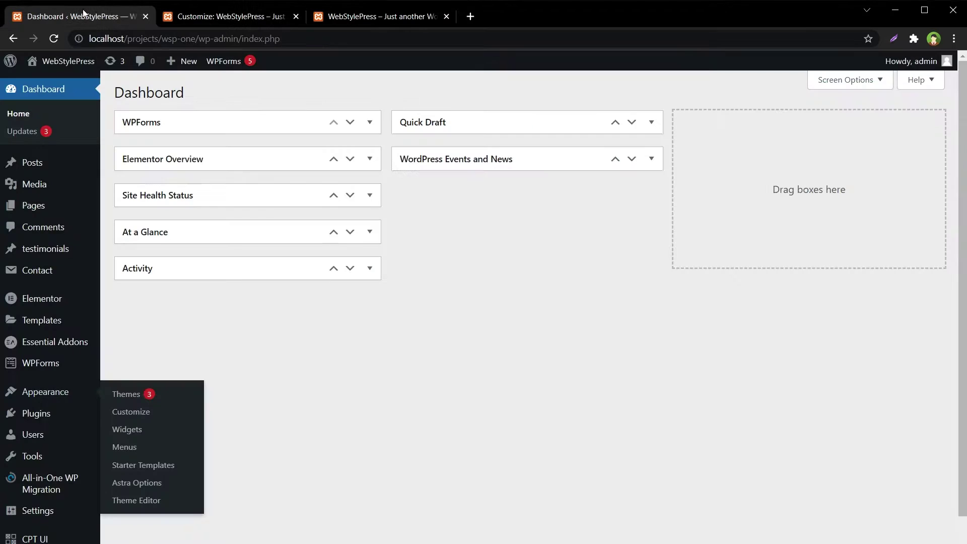
mouse_move(34, 414)
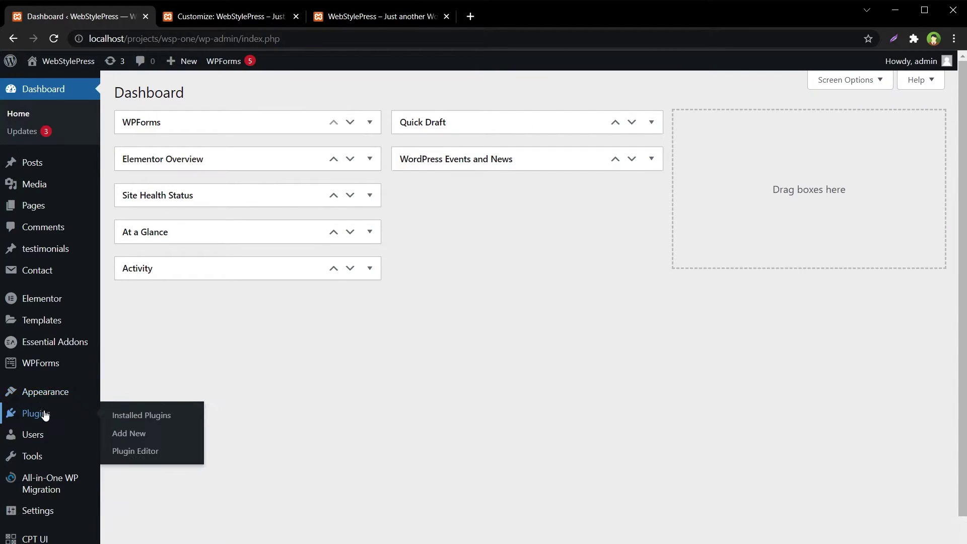
click(144, 432)
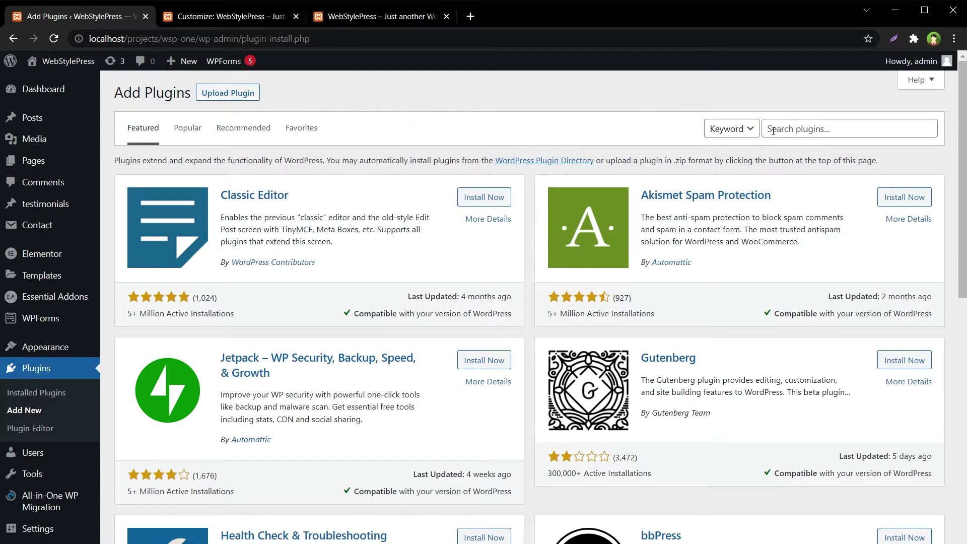
click(773, 130)
right_click(774, 130)
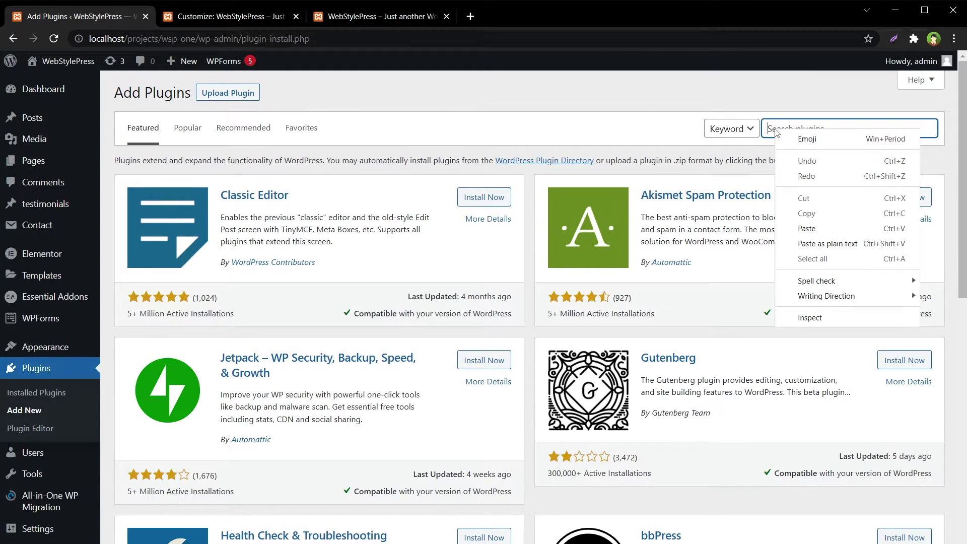
click(807, 229)
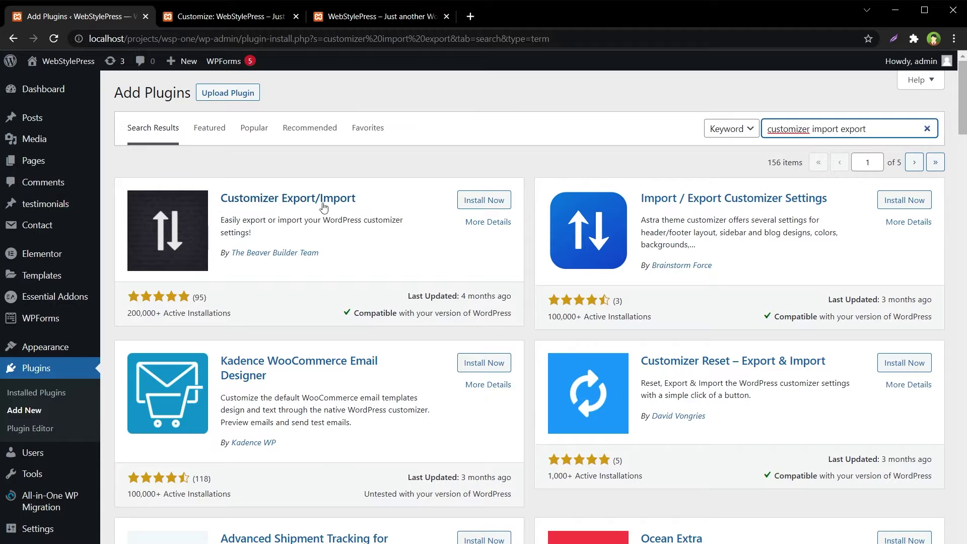
click(481, 207)
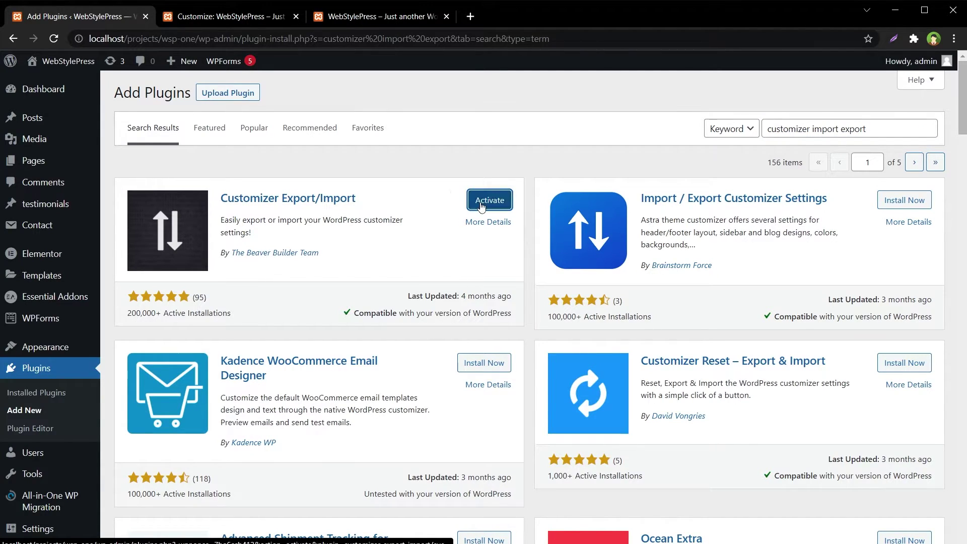
click(480, 207)
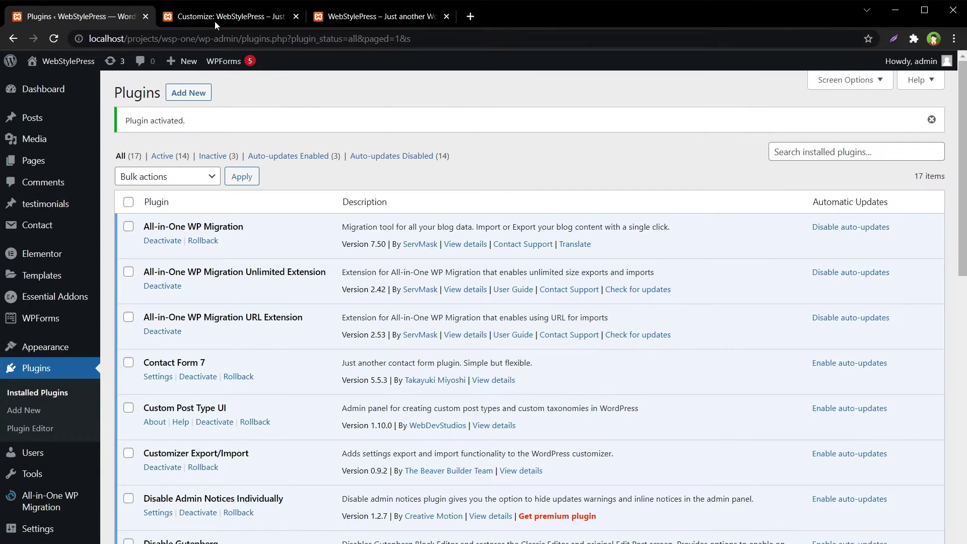
- Export the current Customizer settings, downloading the astra-export.dat backup
click(215, 21)
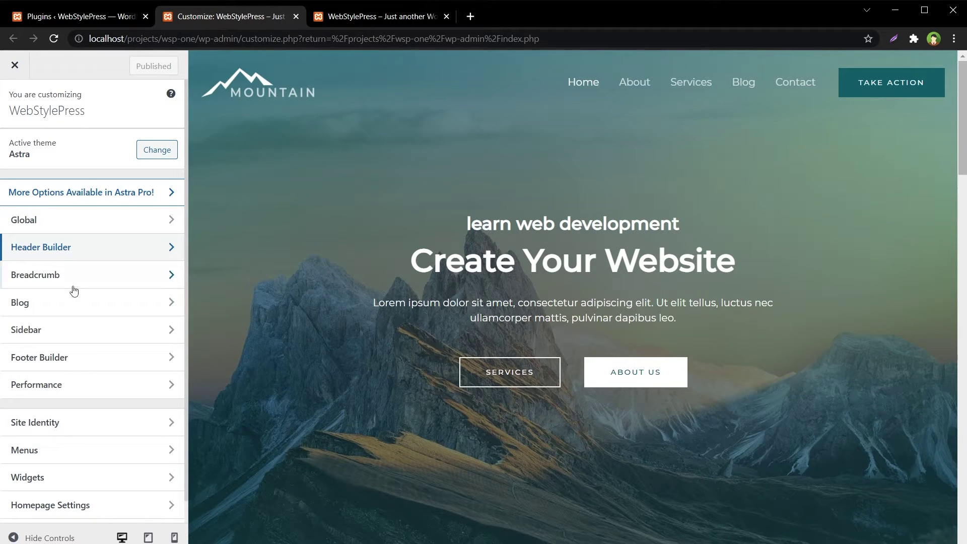
scroll(72, 310, down, 1)
scroll(71, 328, up, 1)
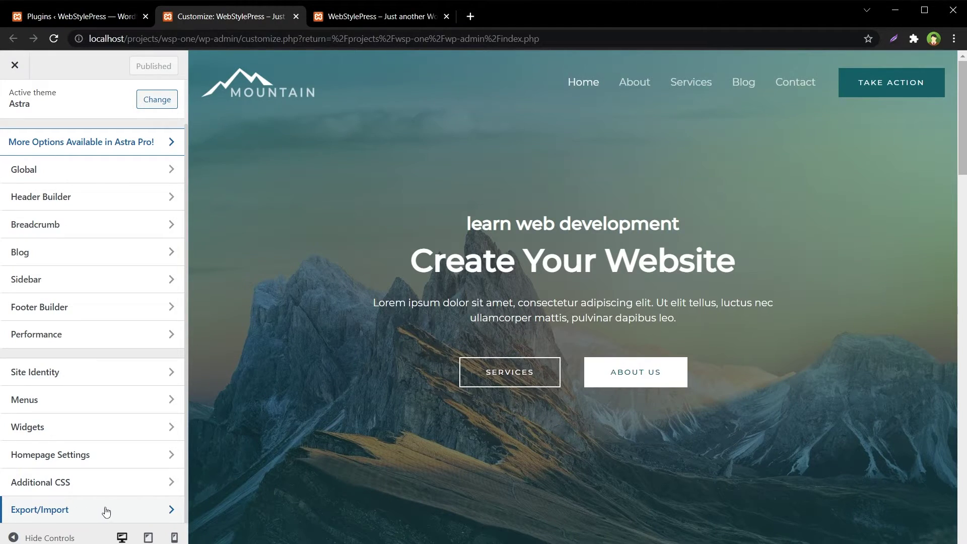
click(106, 512)
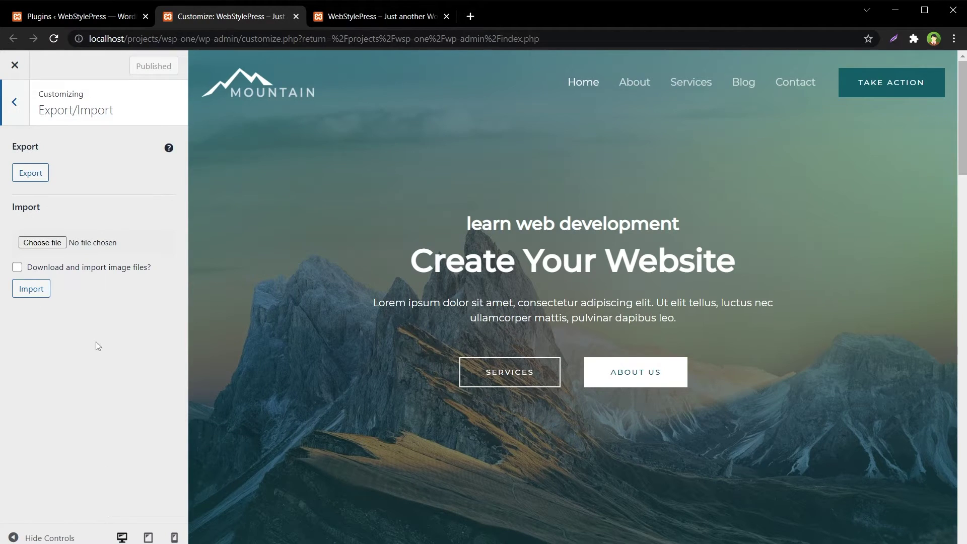
click(40, 175)
click(41, 181)
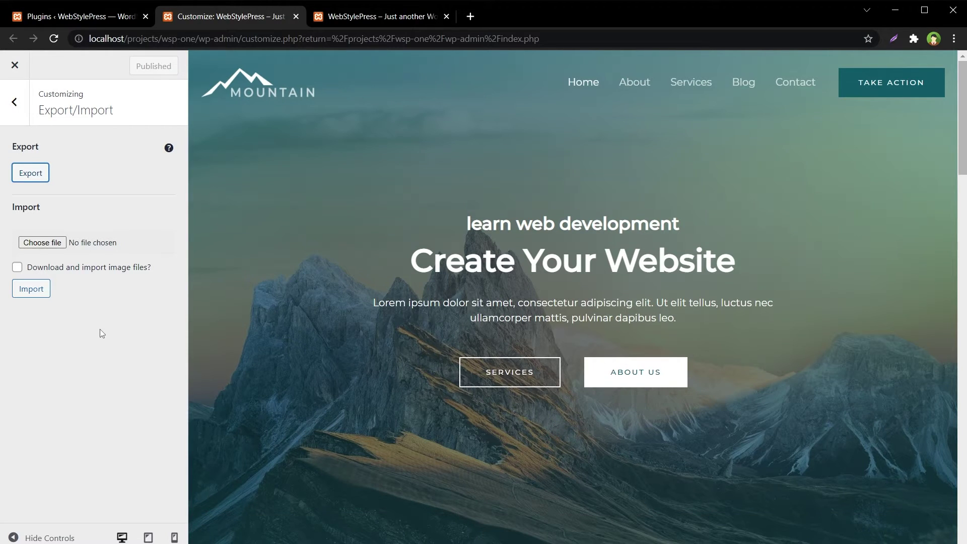
mouse_move(219, 84)
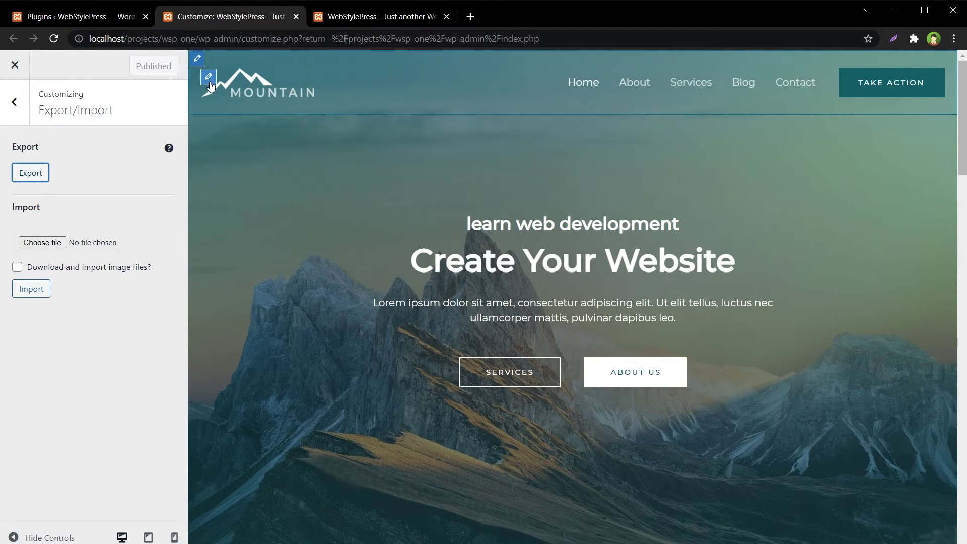
- Set the site logo to logo1-dark@2x without cropping and publish it
click(209, 78)
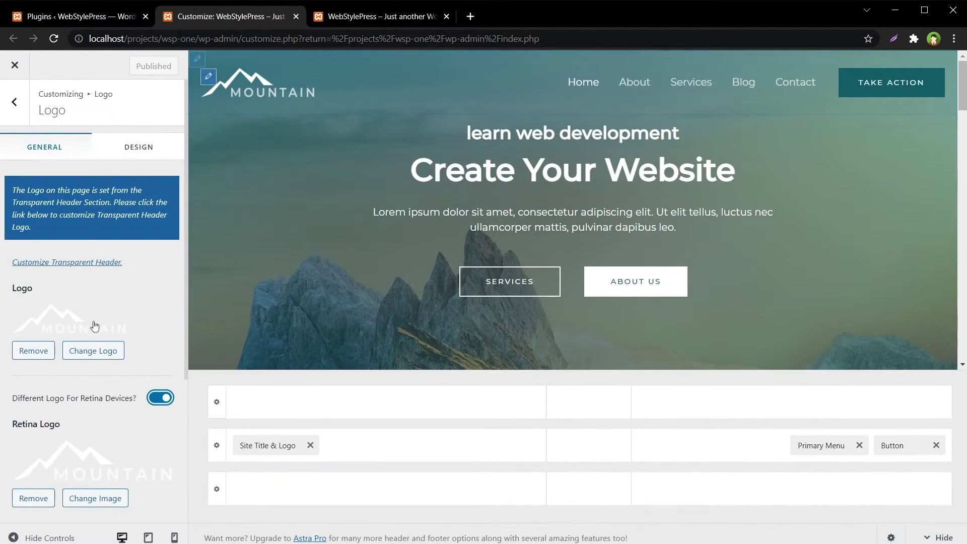
click(94, 354)
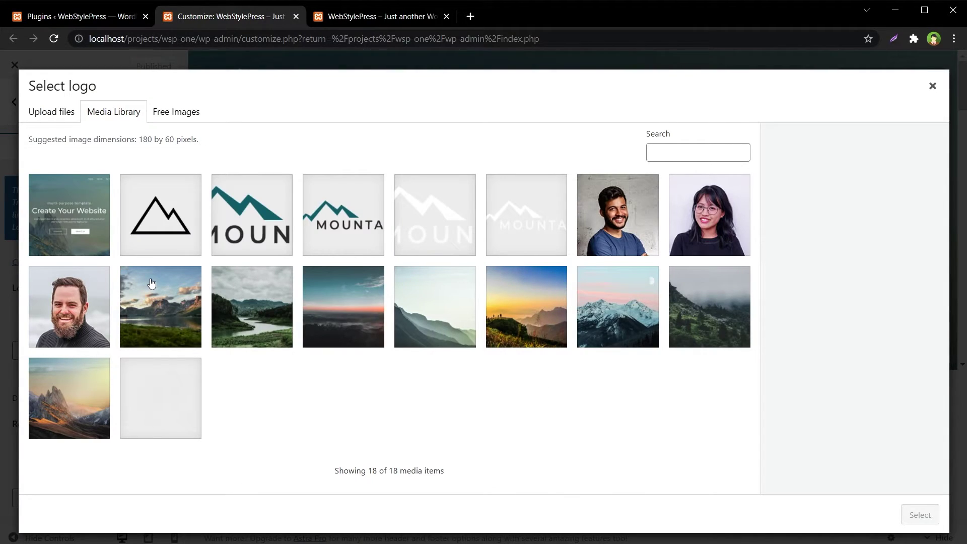
click(254, 206)
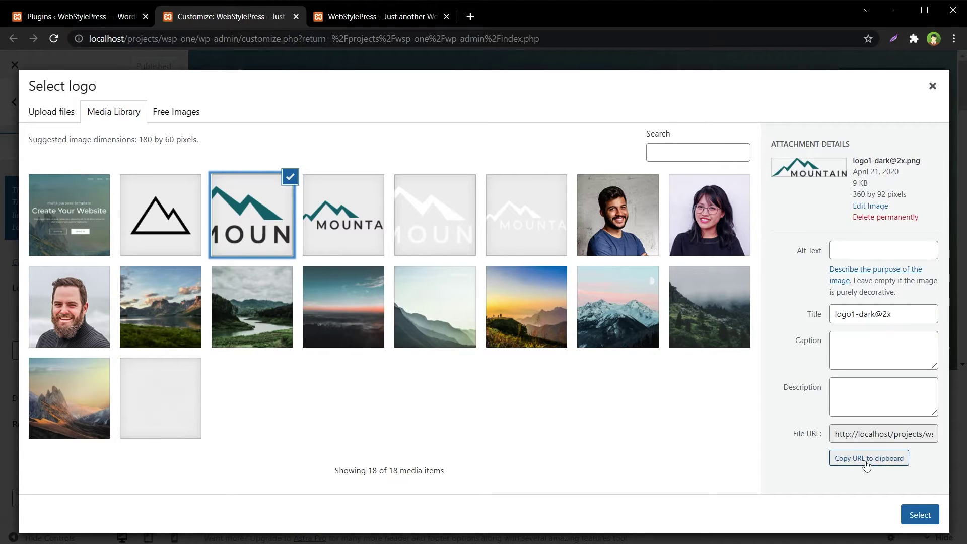
click(918, 514)
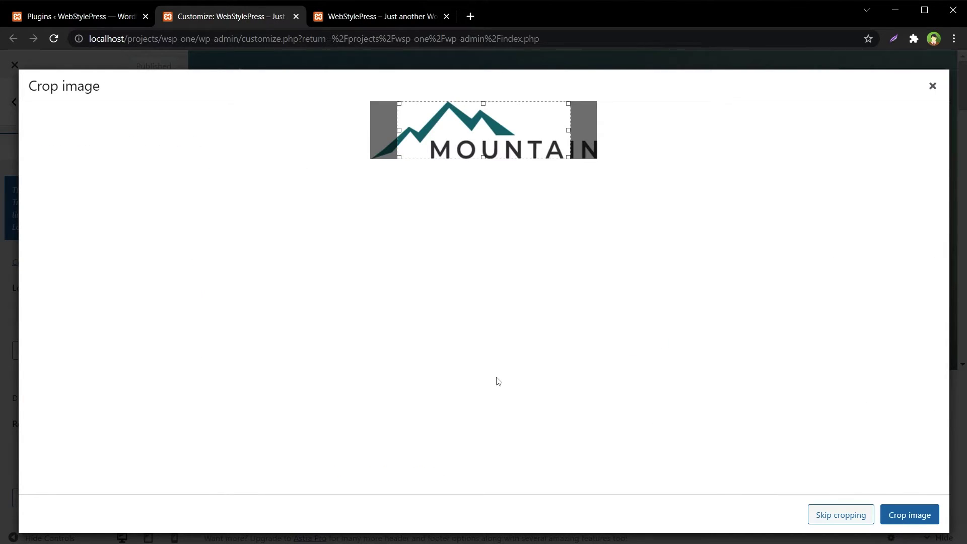
click(820, 515)
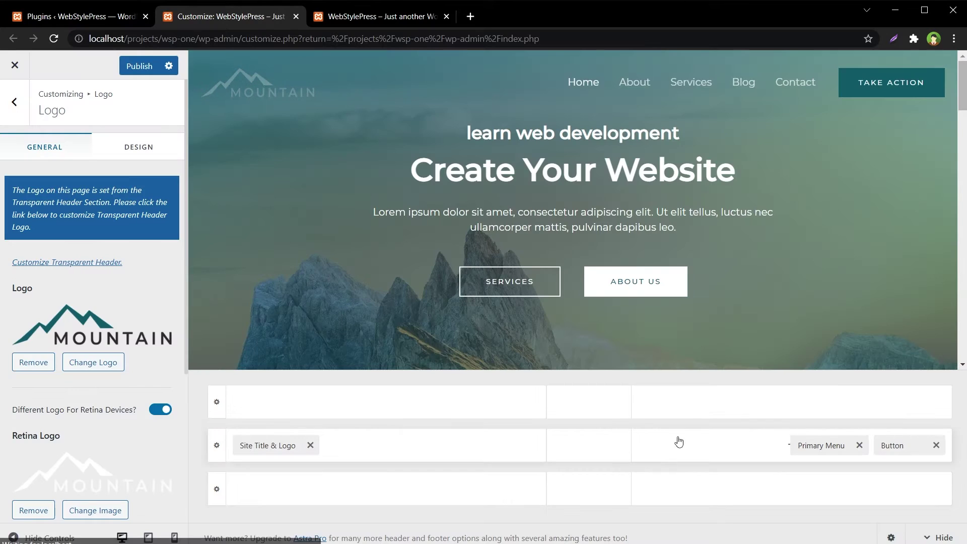
click(139, 65)
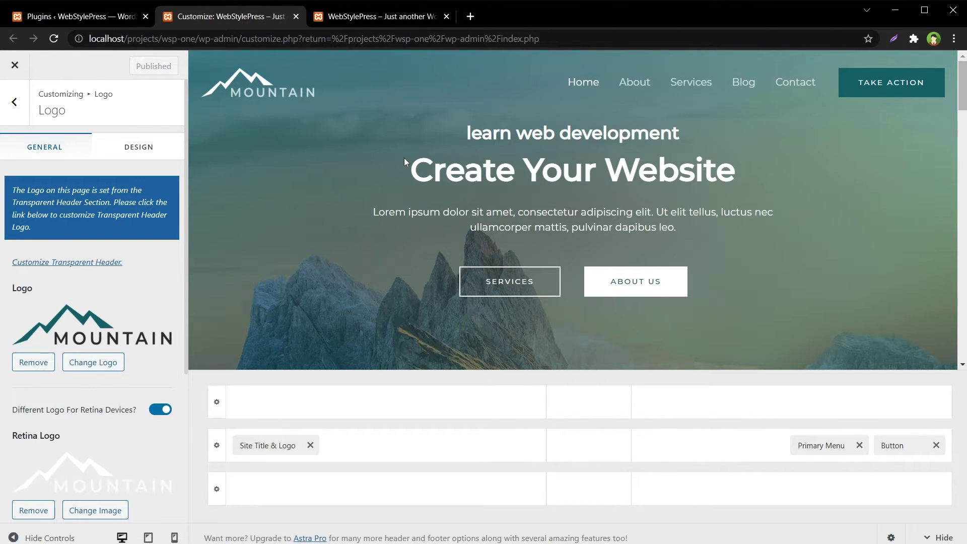
- View the dark MOUNTAIN logo on the live Home and About pages in a new tab
right_click(626, 86)
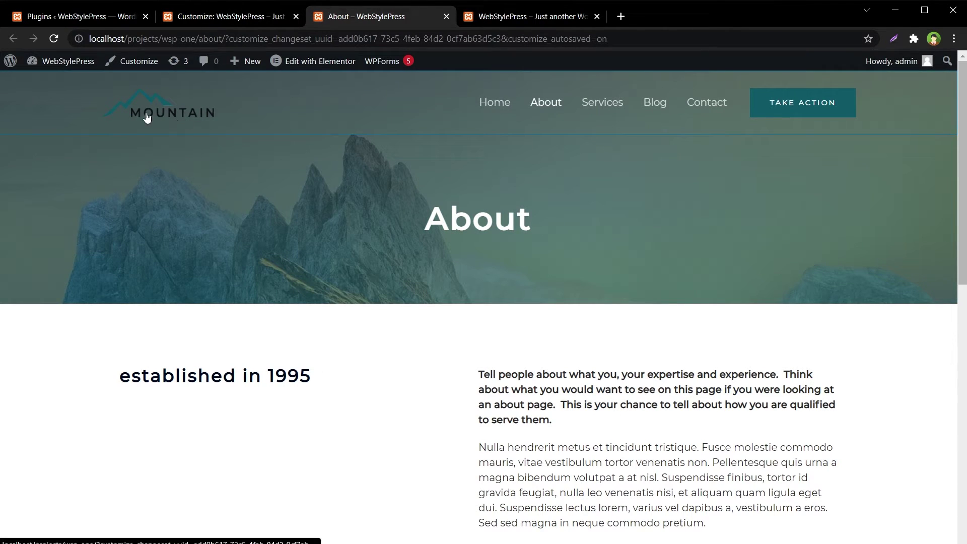
click(492, 108)
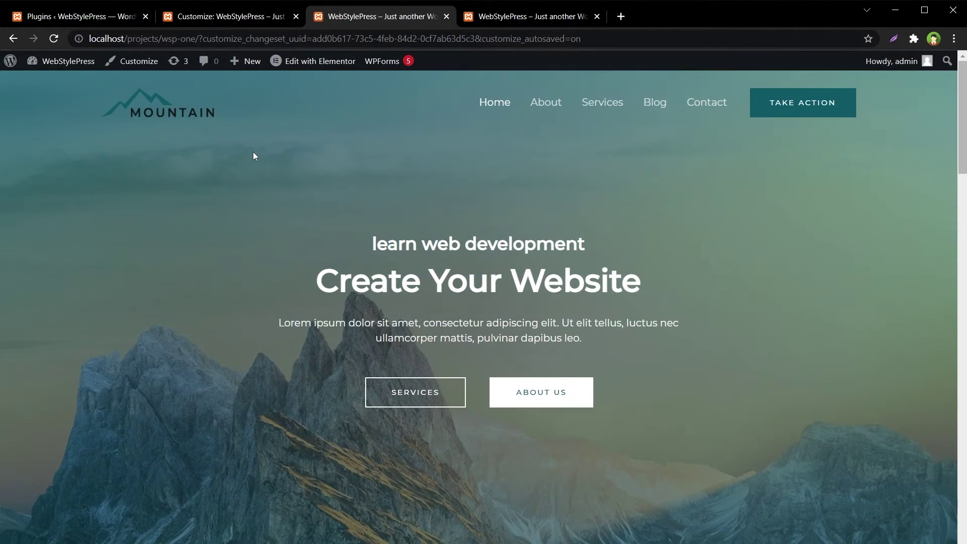
click(548, 103)
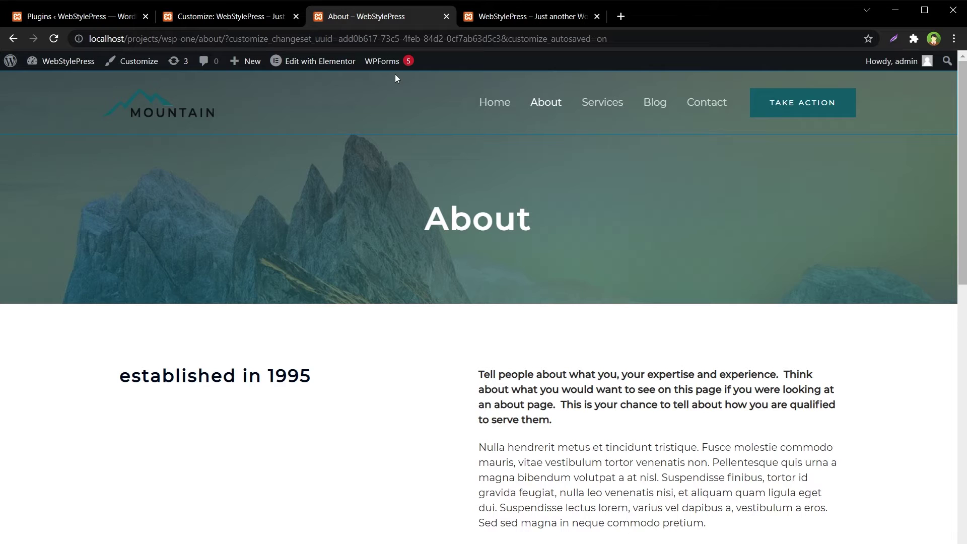
key(ctrl+shift+Tab)
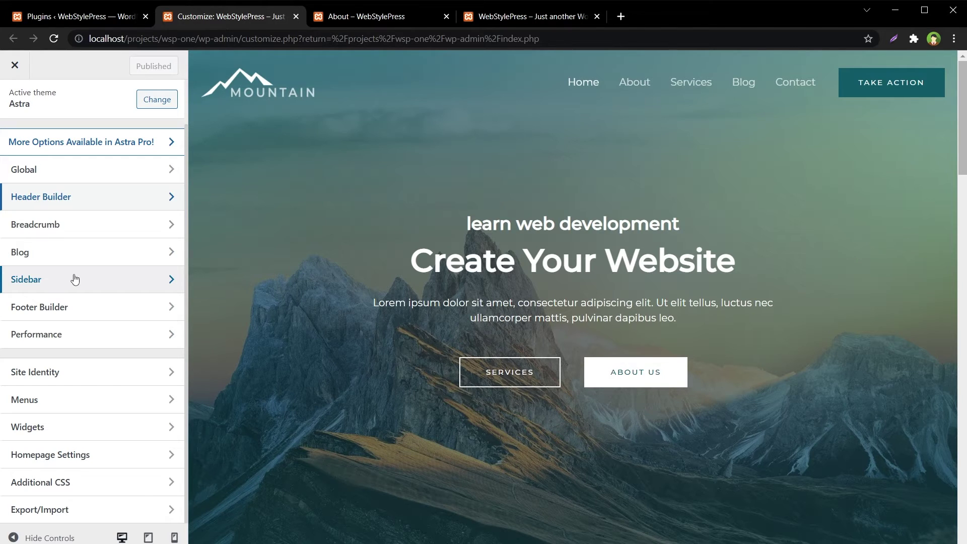
- Import the astra-export.dat backup into the Customizer's Export/Import section
click(85, 510)
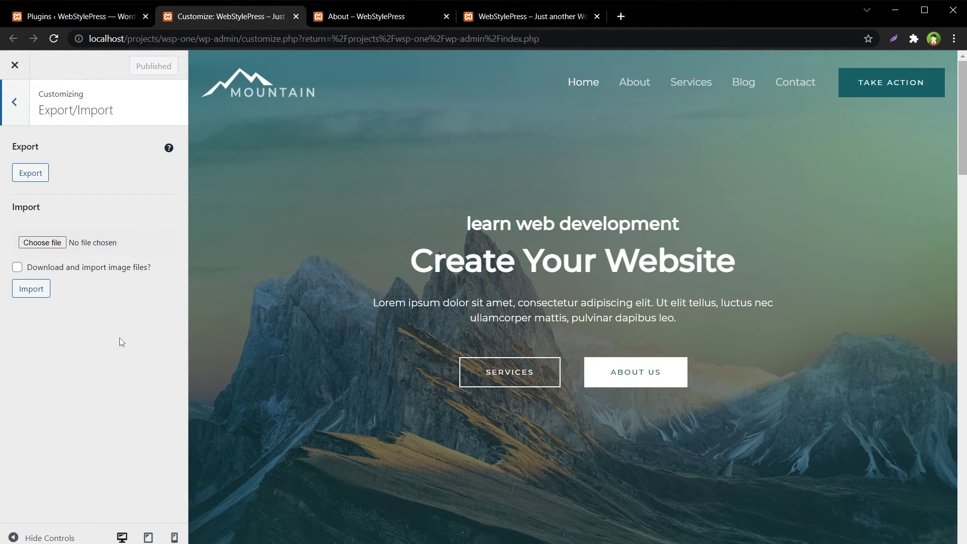
click(43, 242)
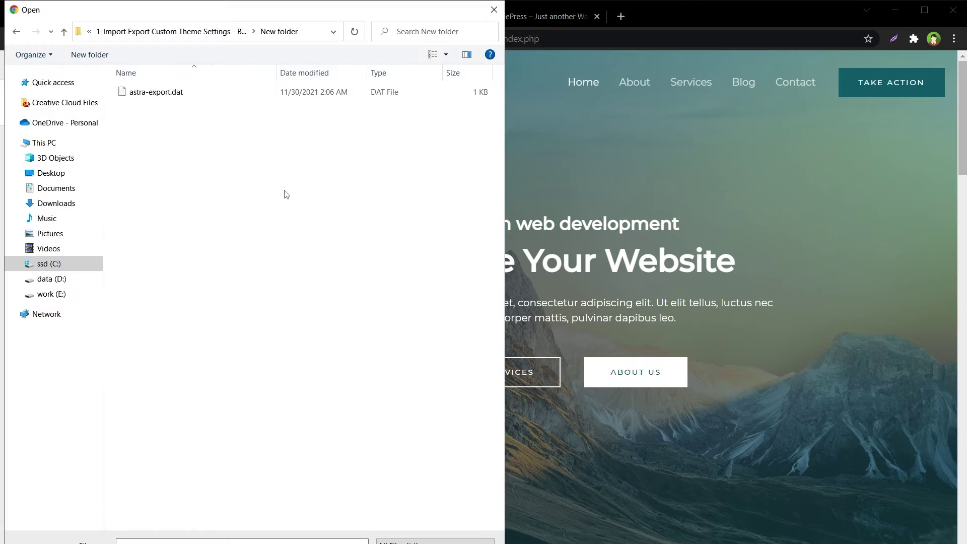
click(183, 94)
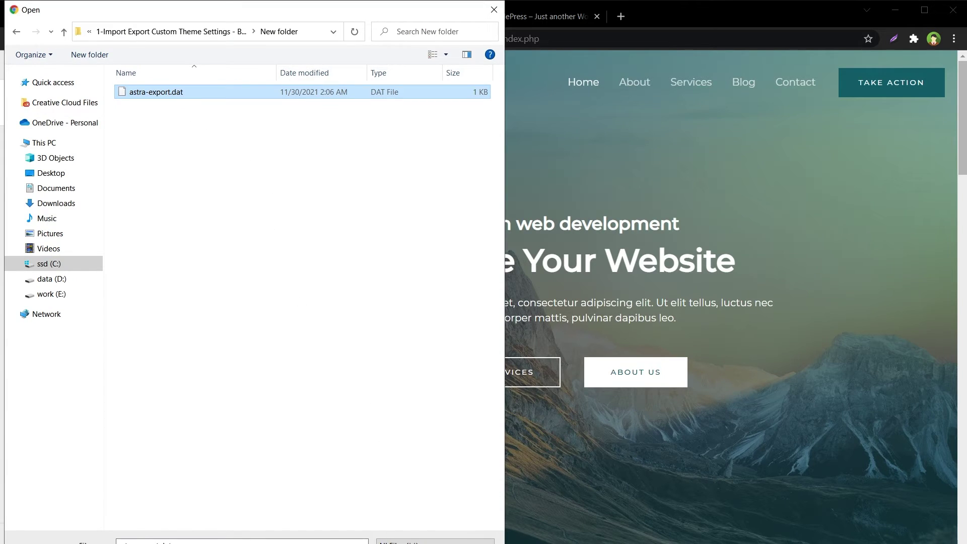
key(Return)
click(37, 294)
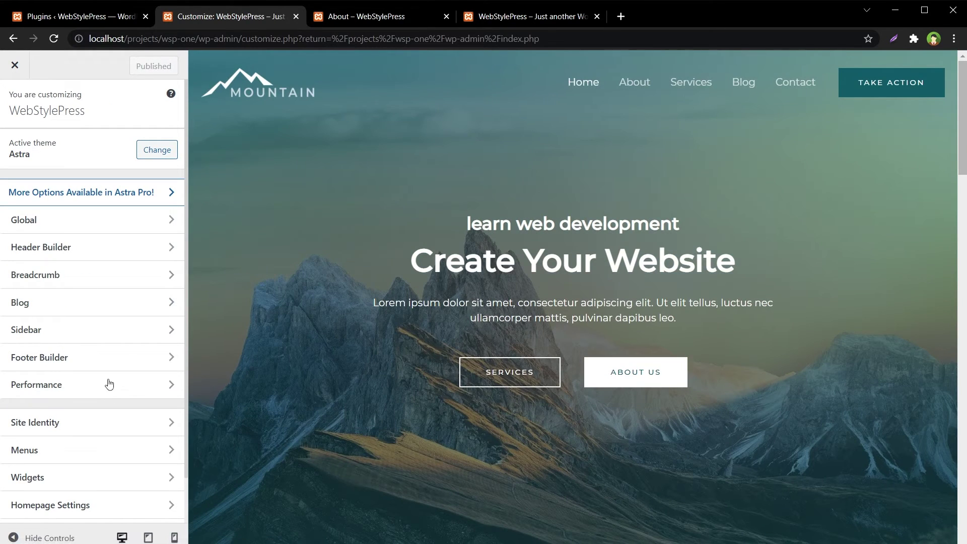
- Reload the About page to confirm the original white MOUNTAIN logo is restored
click(352, 17)
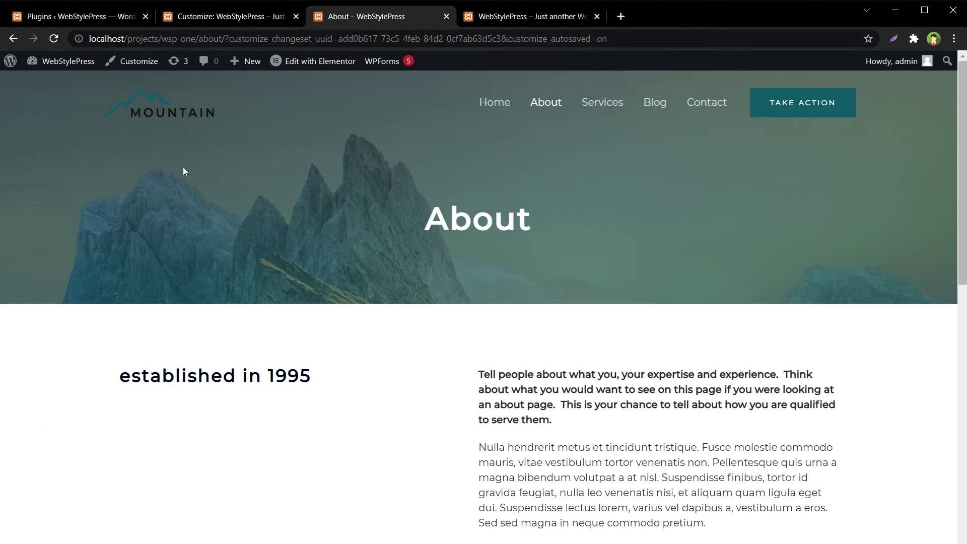
right_click(353, 249)
click(370, 289)
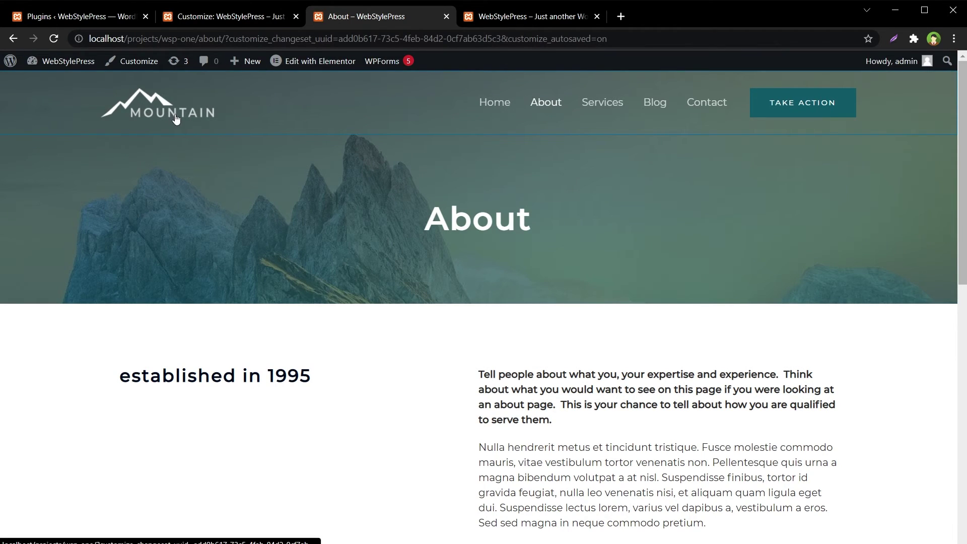
key(ctrl+shift+Tab)
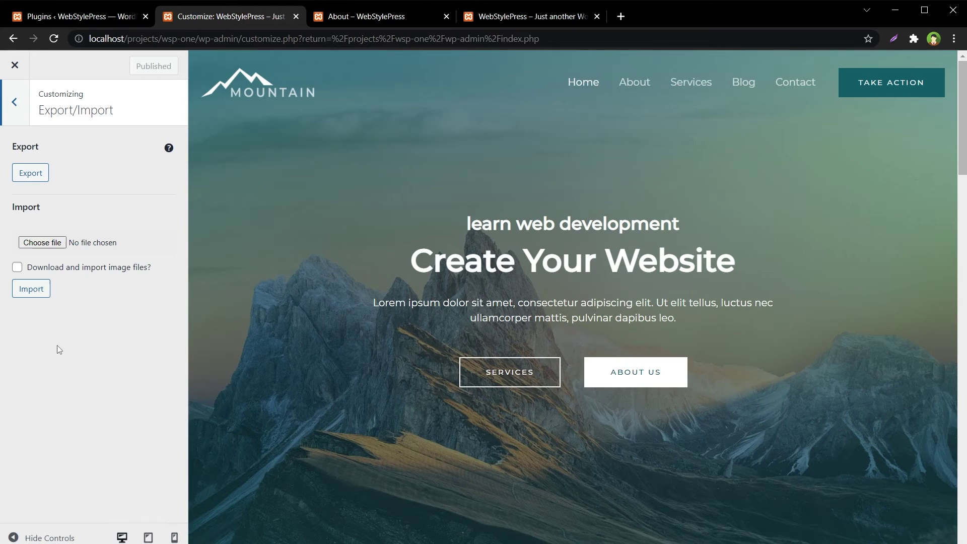